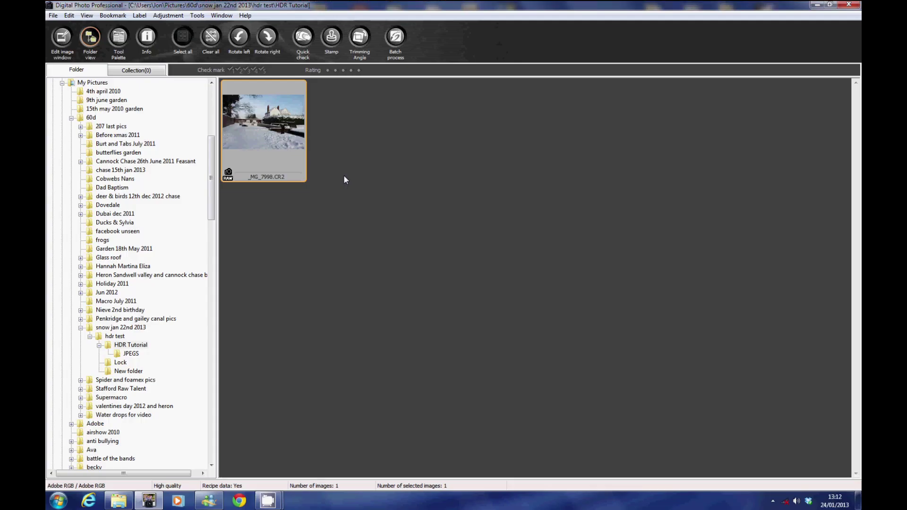
# Open _MG_7998.CR2 and set brightness 0.17, contrast -1, saturation 1 and sharpness strength 5.
pyautogui.doubleClick(273, 135)
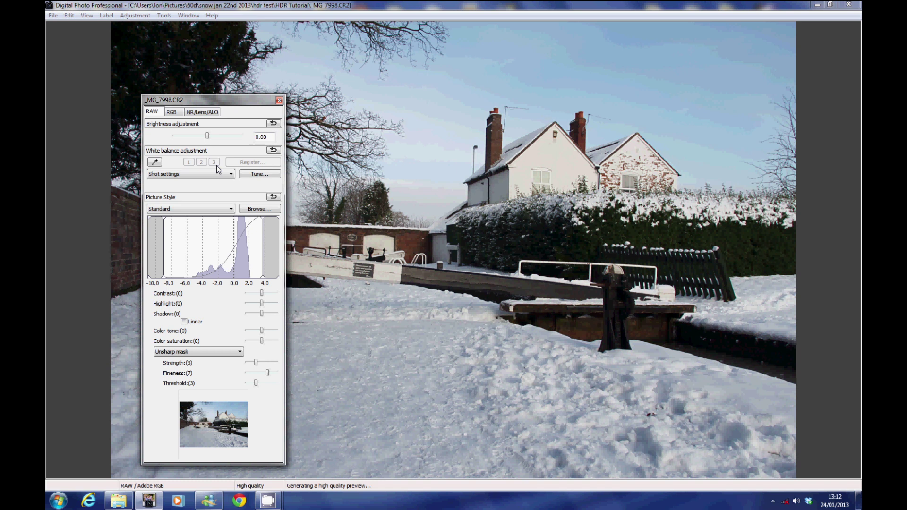
pyautogui.moveTo(207, 135); pyautogui.dragTo(212, 140)
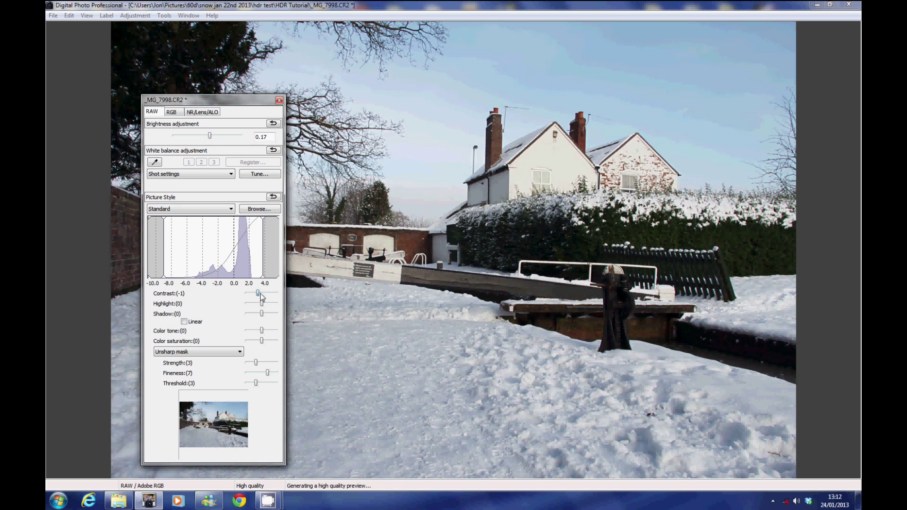
pyautogui.moveTo(262, 294); pyautogui.dragTo(257, 294)
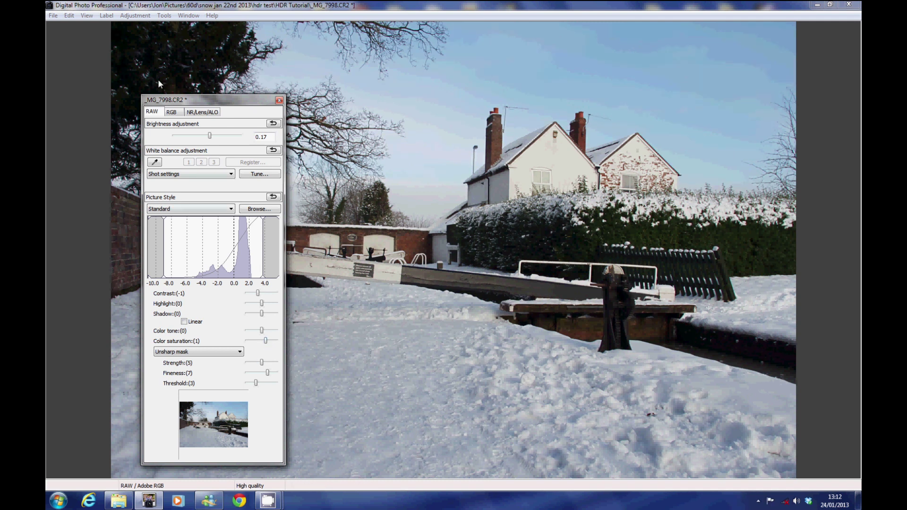
# Export the photo as the JPEG '_MG_7998 normal' at quality 10, then raise brightness to 1.67.
pyautogui.click(54, 15)
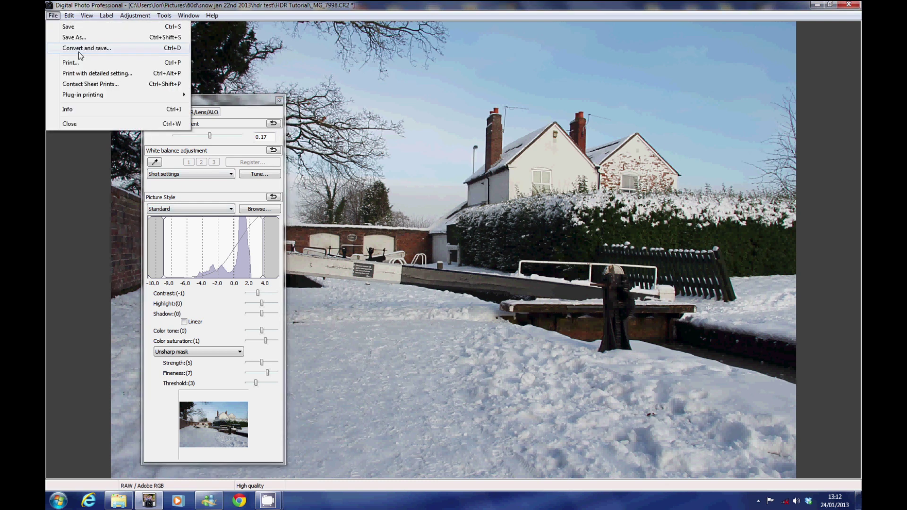
pyautogui.click(76, 49)
pyautogui.click(342, 206)
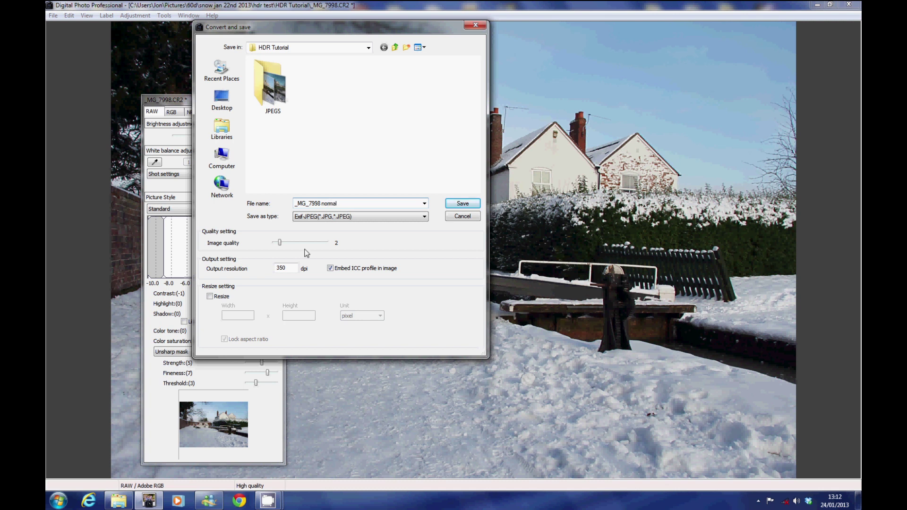
pyautogui.moveTo(280, 243); pyautogui.dragTo(389, 231)
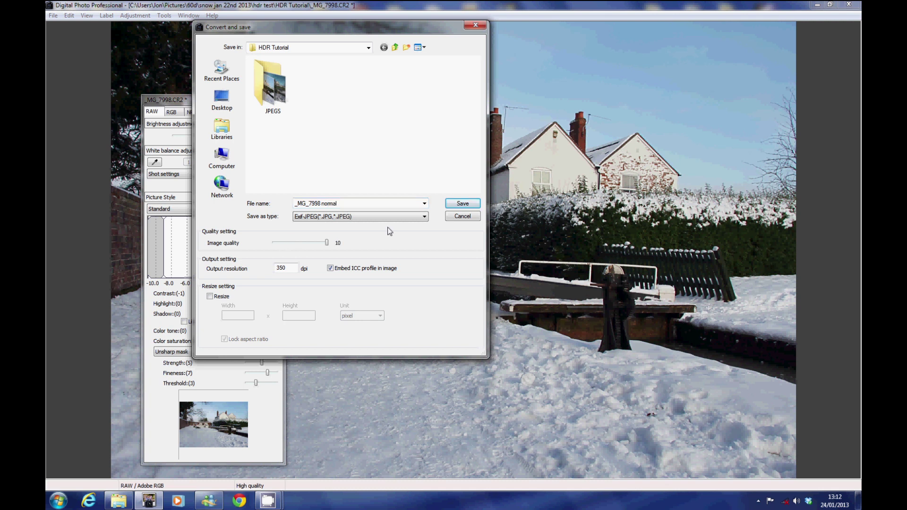
pyautogui.click(462, 204)
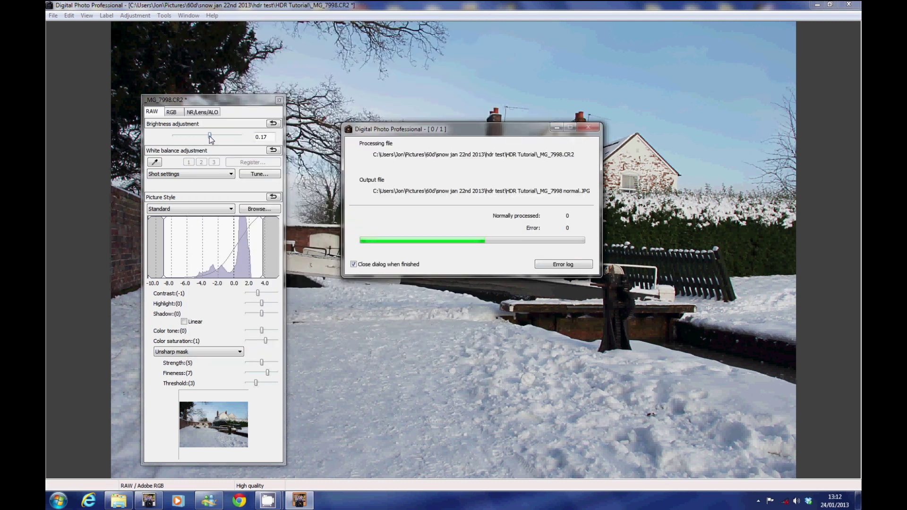
pyautogui.moveTo(209, 136); pyautogui.dragTo(231, 142)
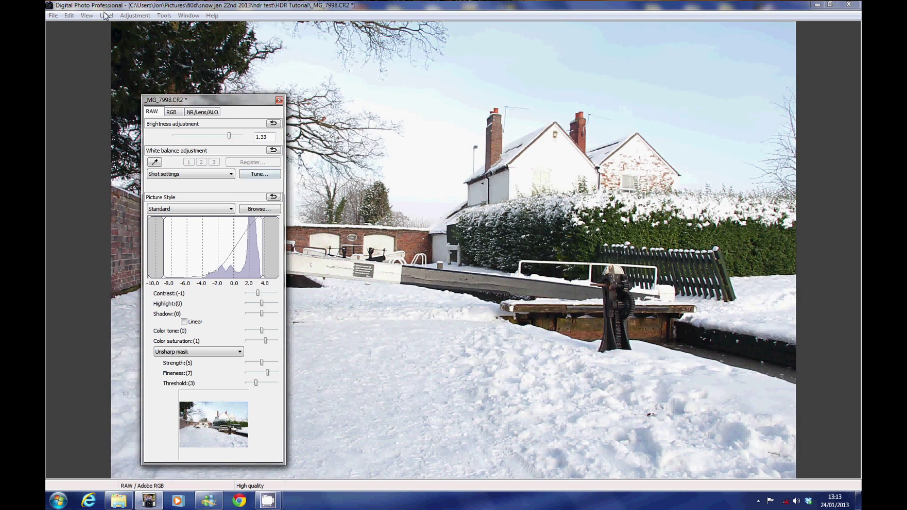
# Cancel the bright-version Convert and save without exporting, and lower brightness to -0.17.
pyautogui.click(53, 16)
pyautogui.click(87, 48)
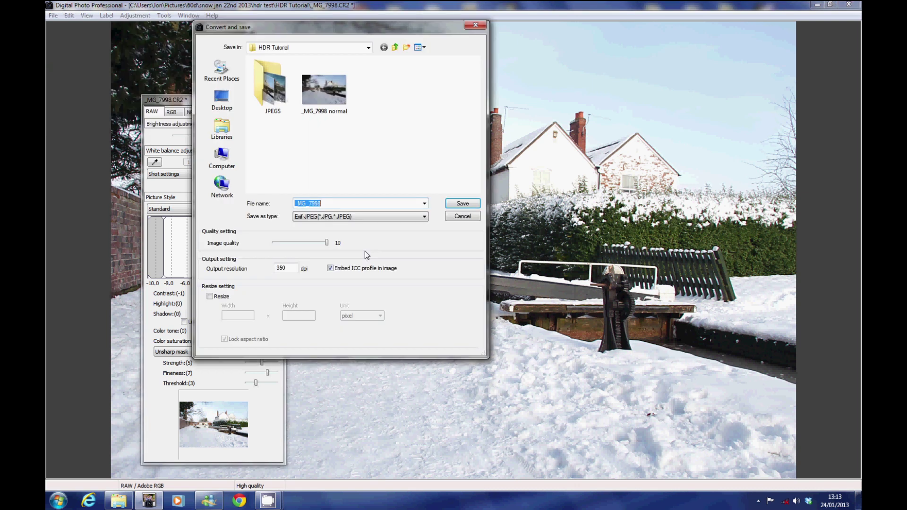
pyautogui.click(331, 205)
pyautogui.click(465, 217)
pyautogui.click(199, 136)
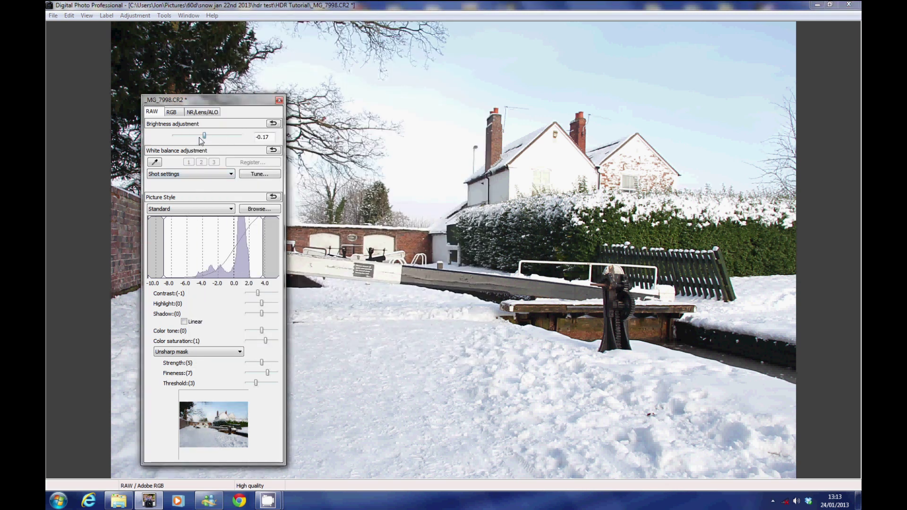
# Set brightness to -2.00, colour saturation to 3 and white balance to a 6200 K colour temperature.
pyautogui.click(199, 136)
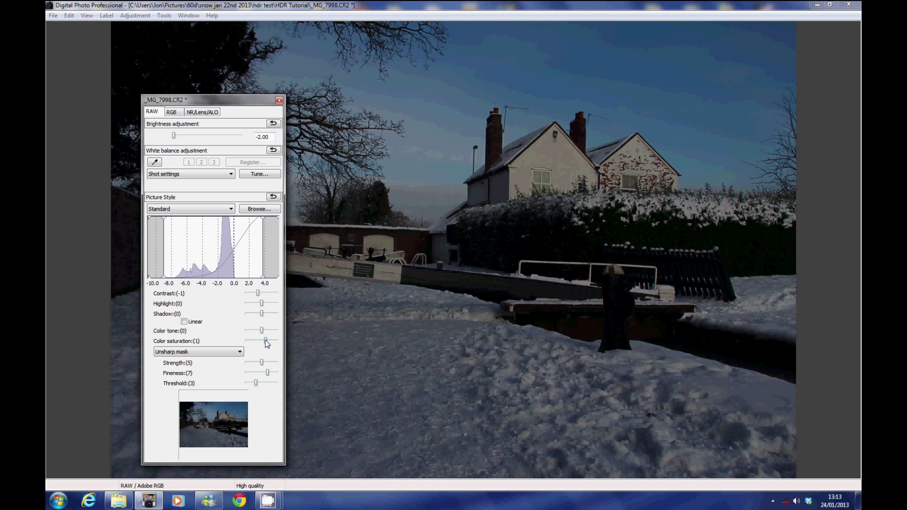
pyautogui.moveTo(265, 341); pyautogui.dragTo(274, 341)
pyautogui.click(161, 174)
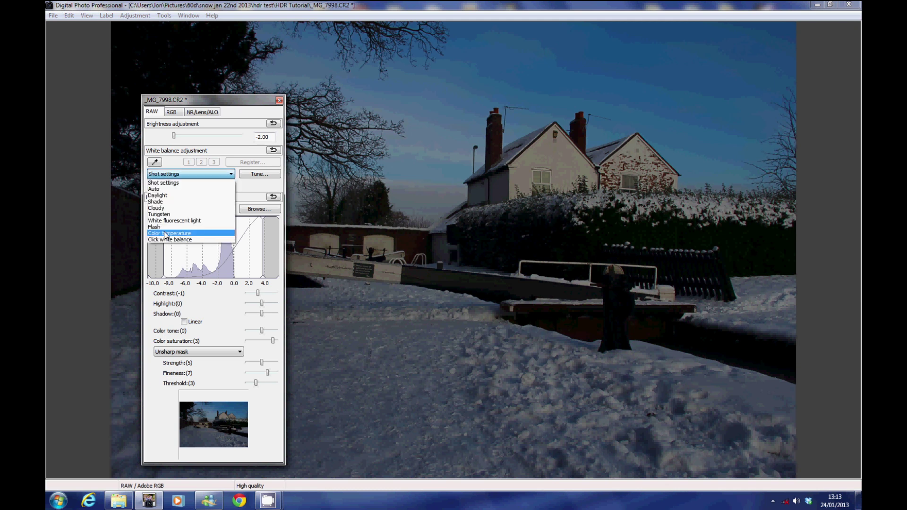
pyautogui.click(173, 240)
pyautogui.moveTo(199, 187); pyautogui.dragTo(208, 188)
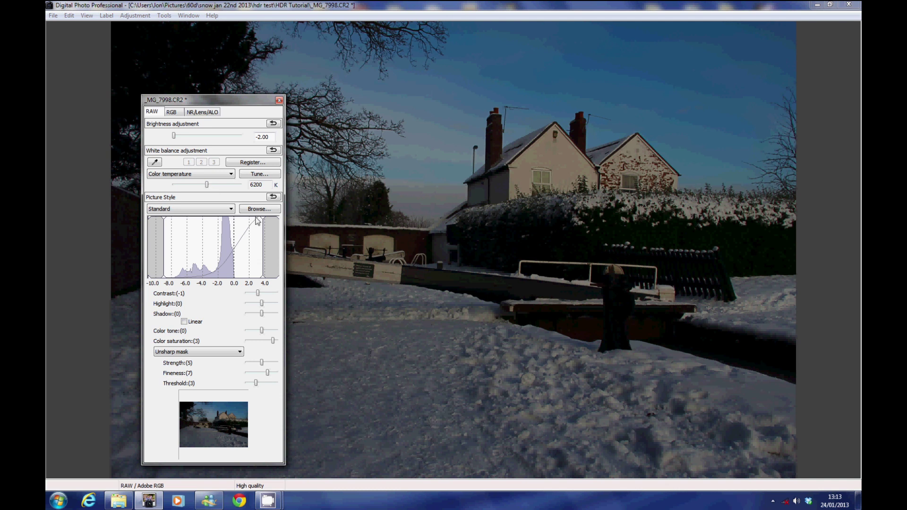
# Enter 'under' as the Convert and save file name, then close the dialog and edit window.
pyautogui.click(53, 15)
pyautogui.click(85, 47)
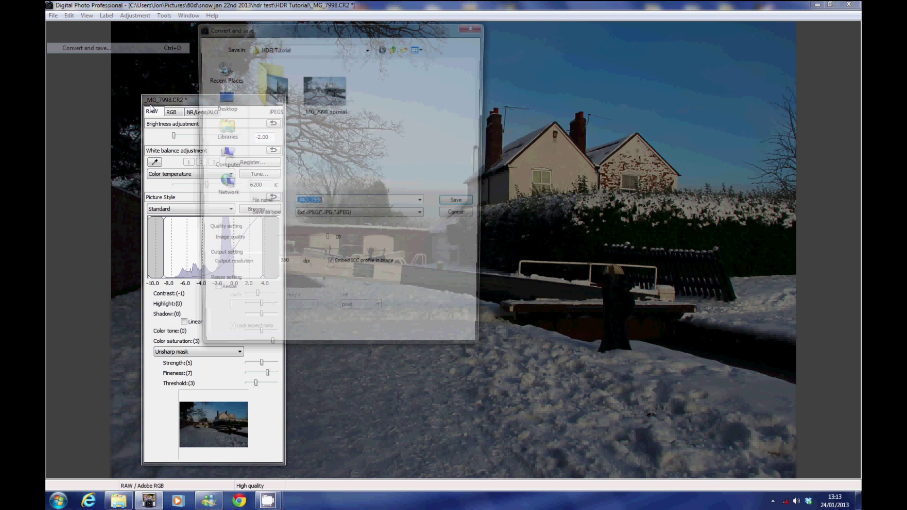
pyautogui.click(349, 203)
pyautogui.write('un')
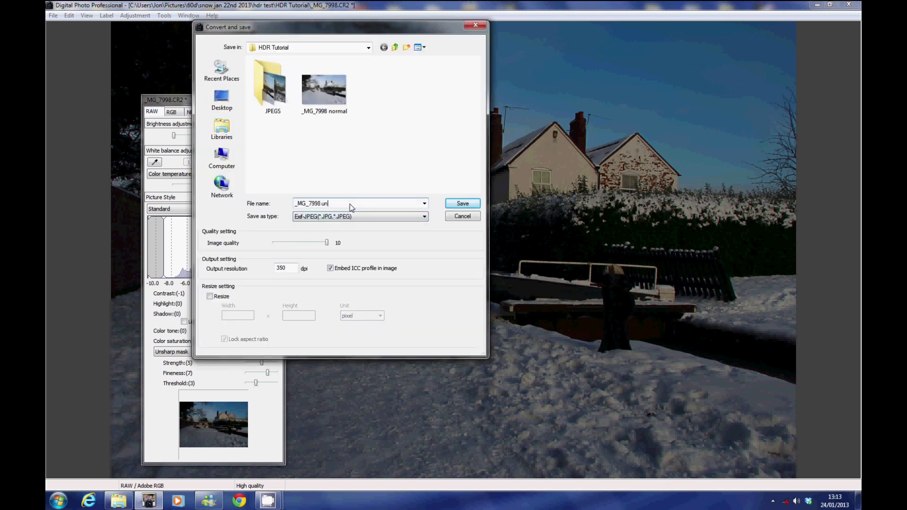
pyautogui.write('der')
pyautogui.click(482, 29)
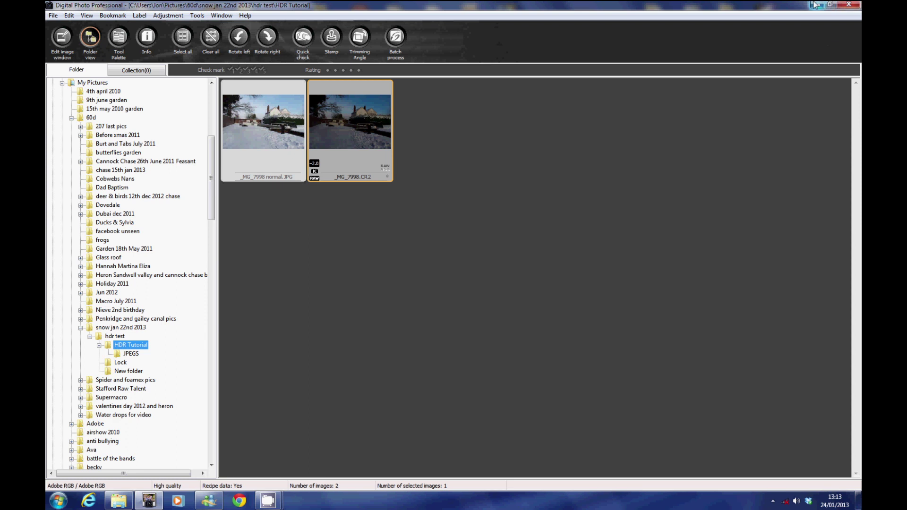
# Launch Luminance HDR, dismiss the donation request and start a new HDR image.
pyautogui.press('super')
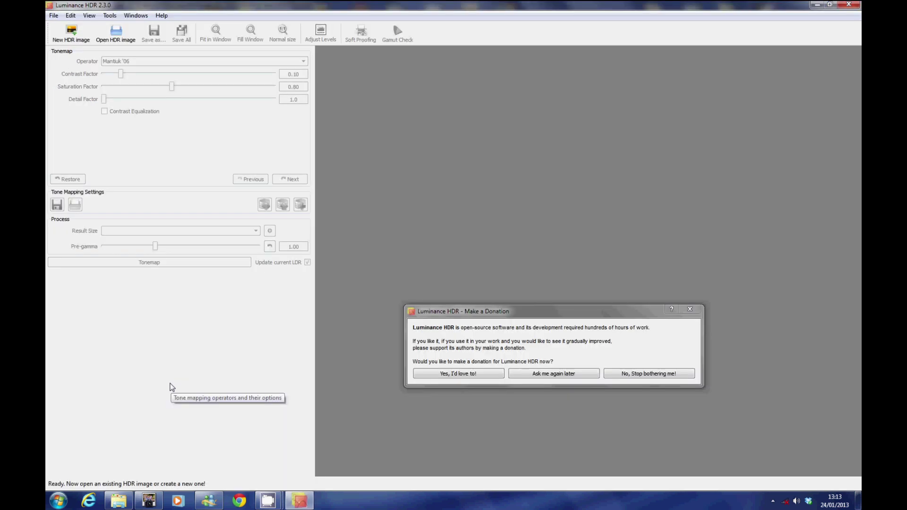
pyautogui.click(518, 373)
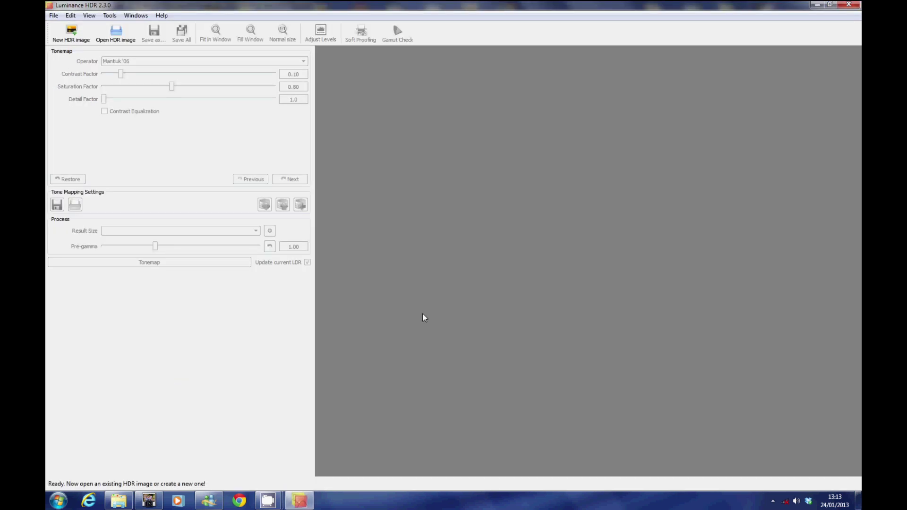
pyautogui.click(53, 30)
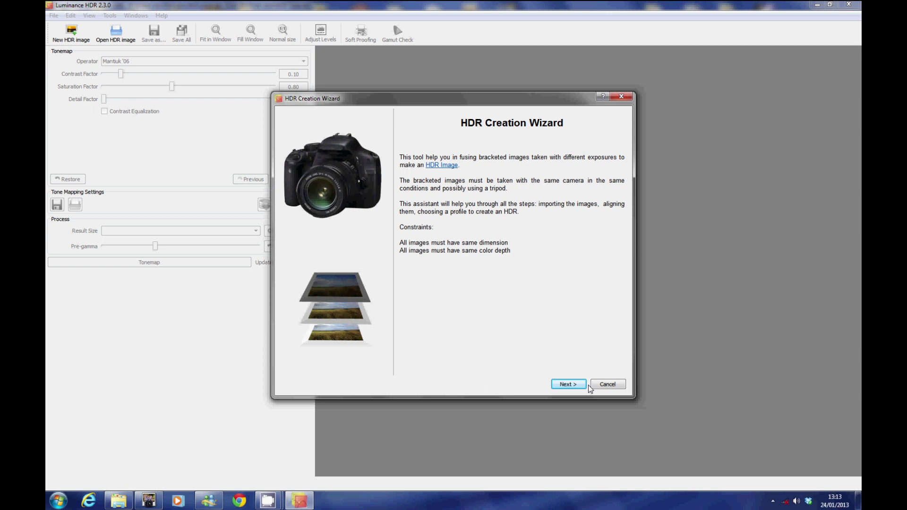
pyautogui.click(567, 383)
# Load the _MG_7998 normal, over and under JPEGs into the HDR Creation Wizard.
pyautogui.click(453, 214)
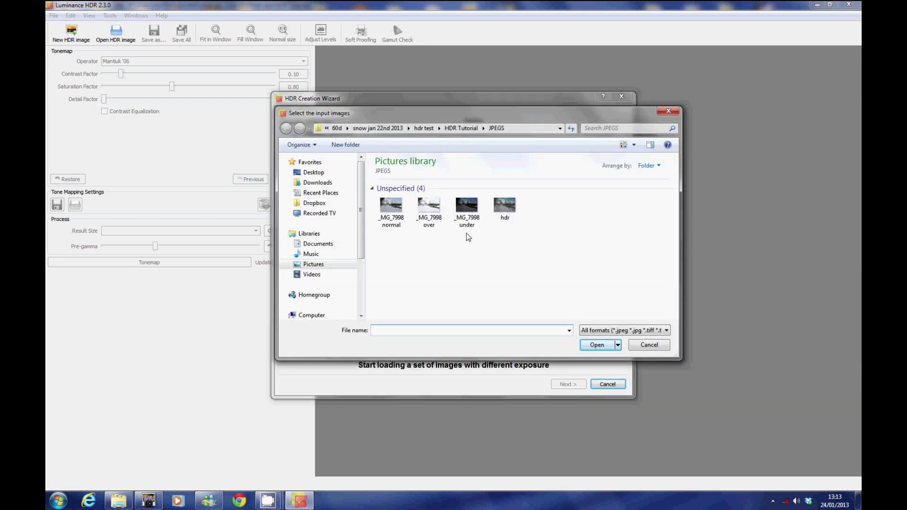
pyautogui.moveTo(479, 247); pyautogui.dragTo(405, 204)
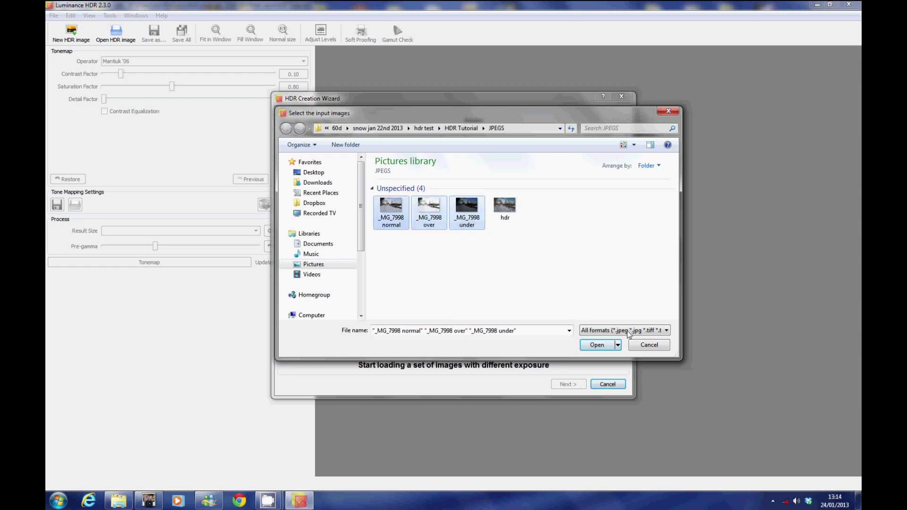
pyautogui.click(597, 345)
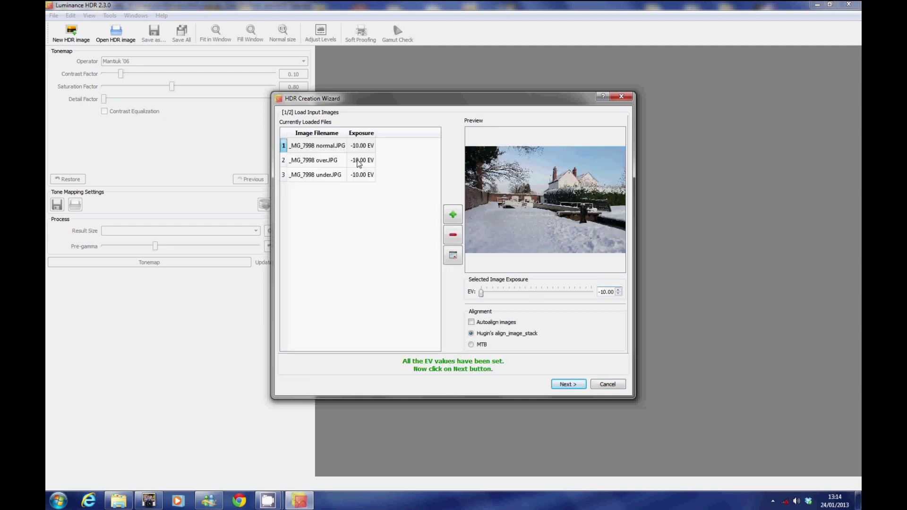
# Set exposures to -0.44 EV for normal, +2.12 EV for over and -2.30 EV for under.
pyautogui.moveTo(514, 296); pyautogui.dragTo(547, 298)
pyautogui.click(312, 160)
pyautogui.click(316, 175)
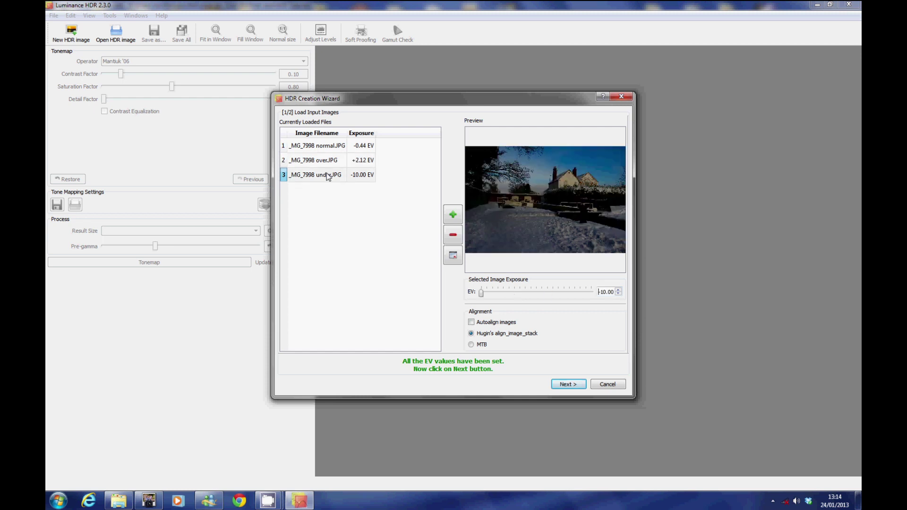
pyautogui.moveTo(481, 293); pyautogui.dragTo(524, 293)
pyautogui.moveTo(523, 291); pyautogui.dragTo(522, 292)
# Advance to the Editing Tools stage and fit the difference preview to the window.
pyautogui.click(565, 385)
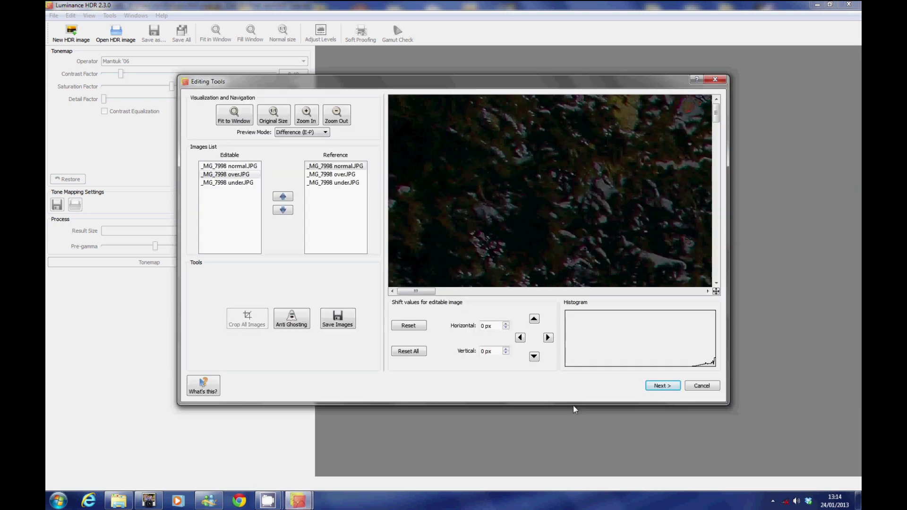
pyautogui.click(233, 117)
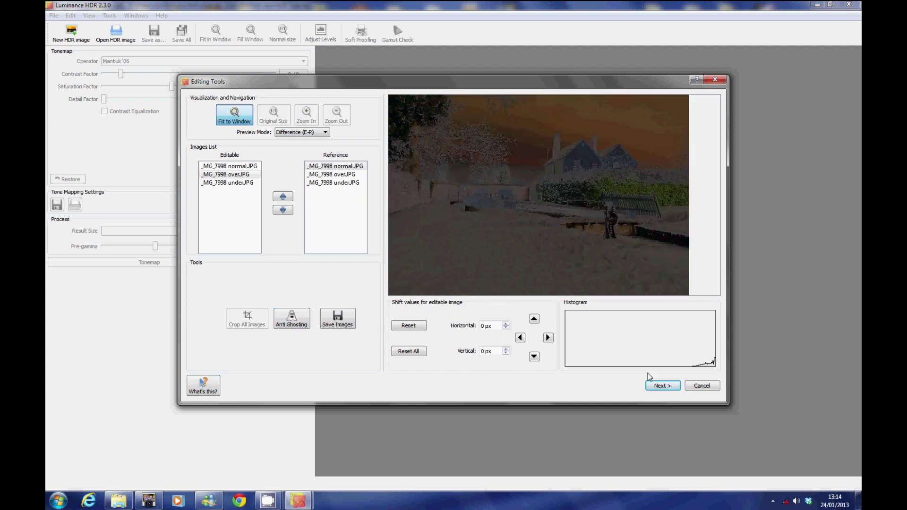
# Create the HDR image from the three exposures using the default Profile 1 settings.
pyautogui.click(660, 385)
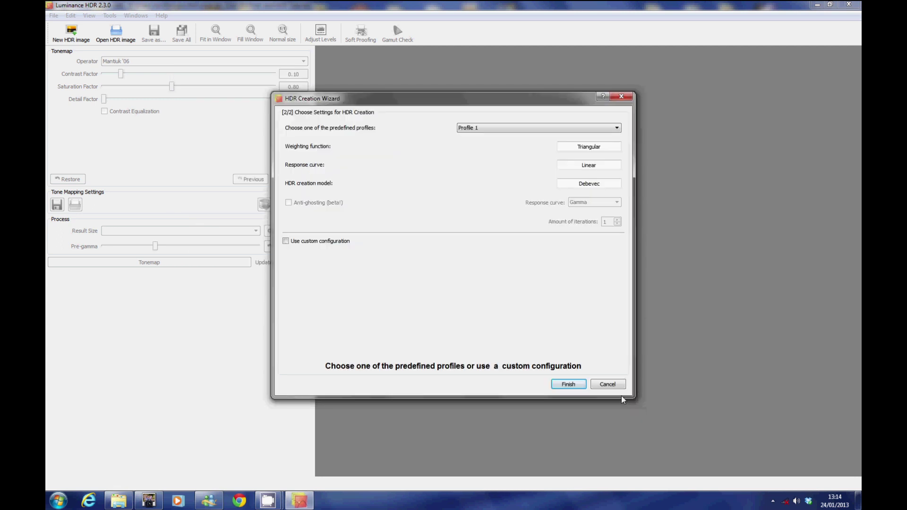
pyautogui.click(571, 386)
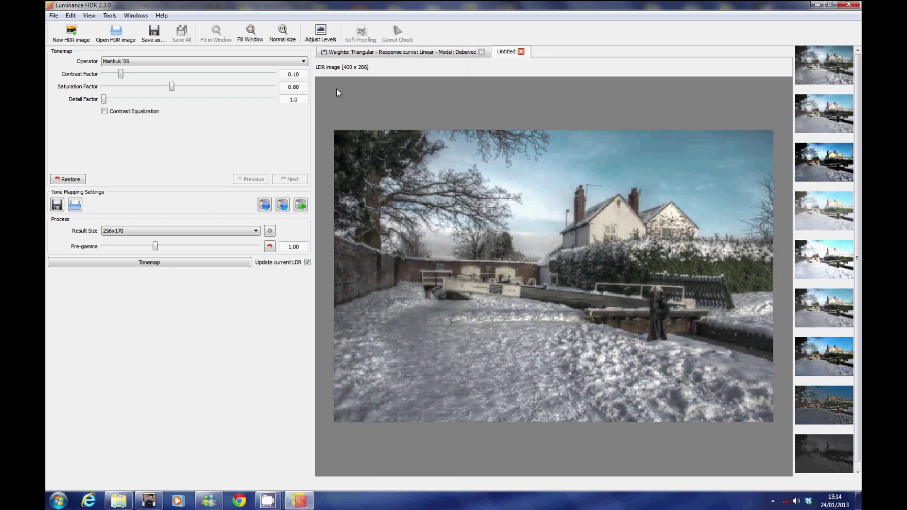
# Change the tonemapping Result Size from 256x170 to 5184x3456.
pyautogui.click(140, 231)
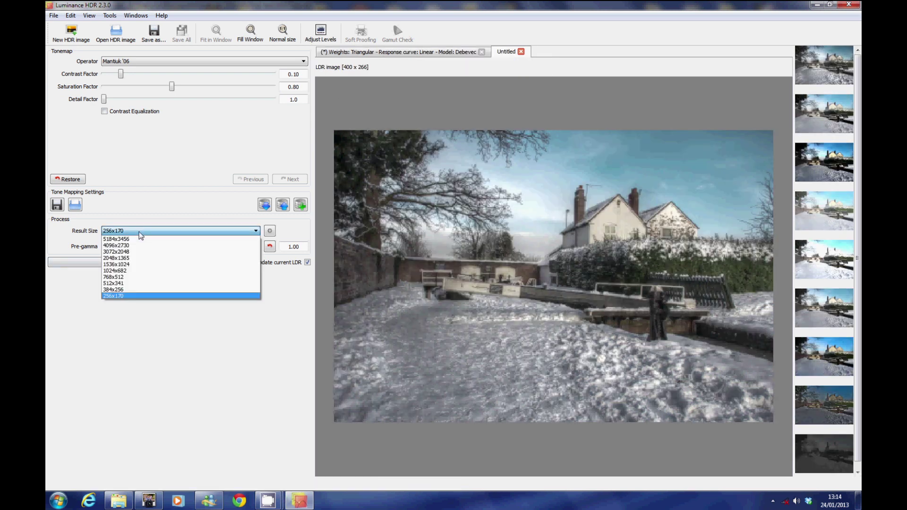
pyautogui.click(142, 239)
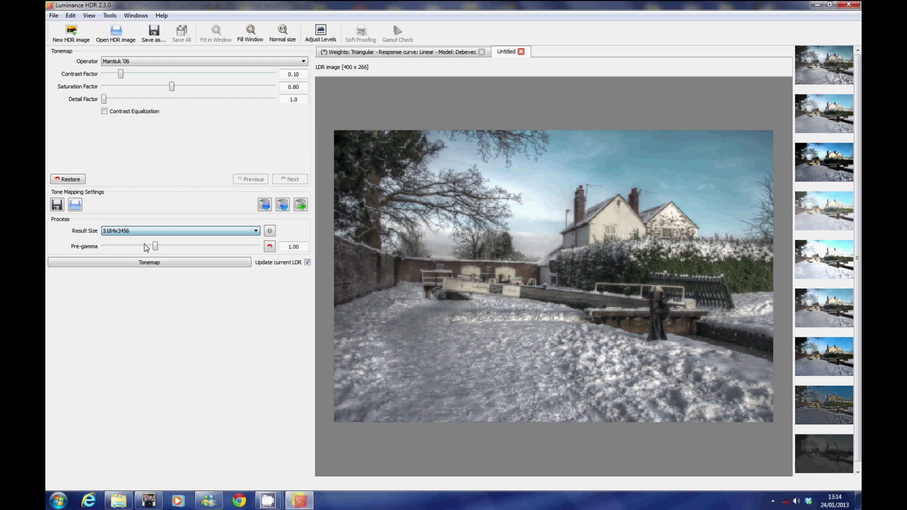
pyautogui.click(180, 263)
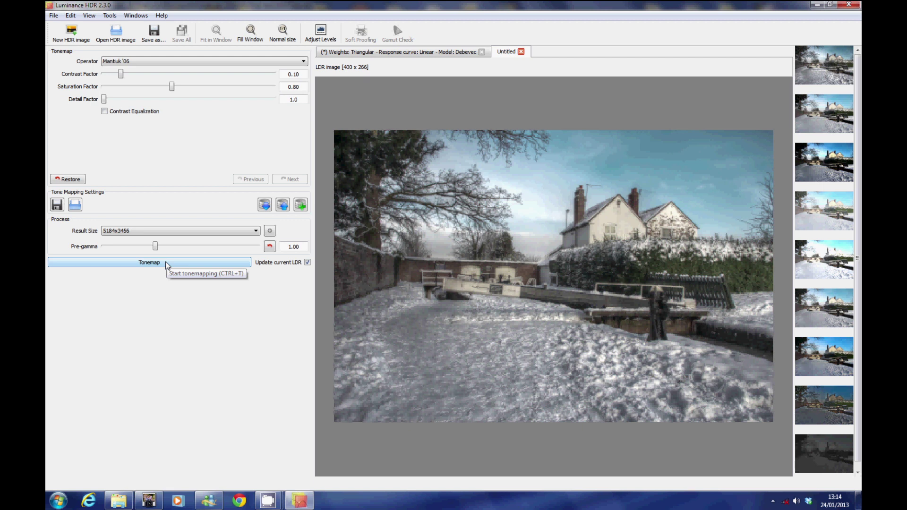
# Run Mantiuk '06 tonemapping on the HDR image at the full 5184x3456 resolution.
pyautogui.click(167, 263)
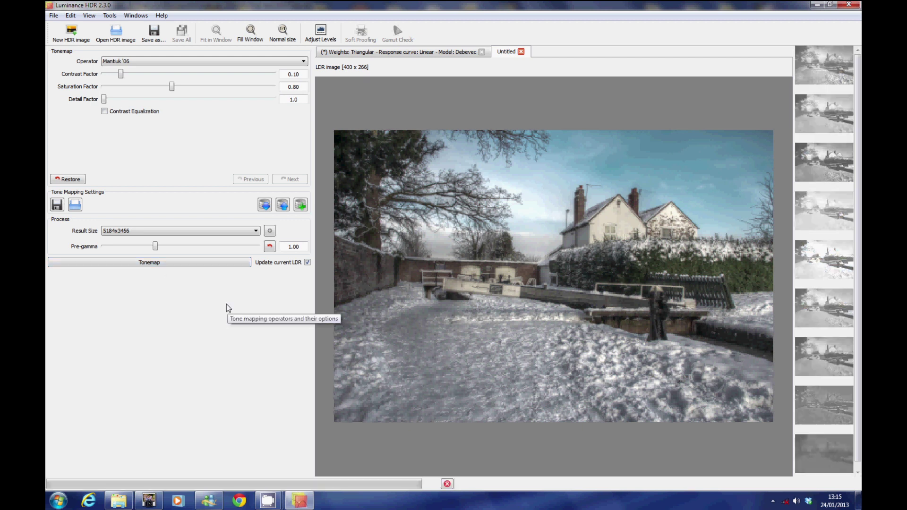